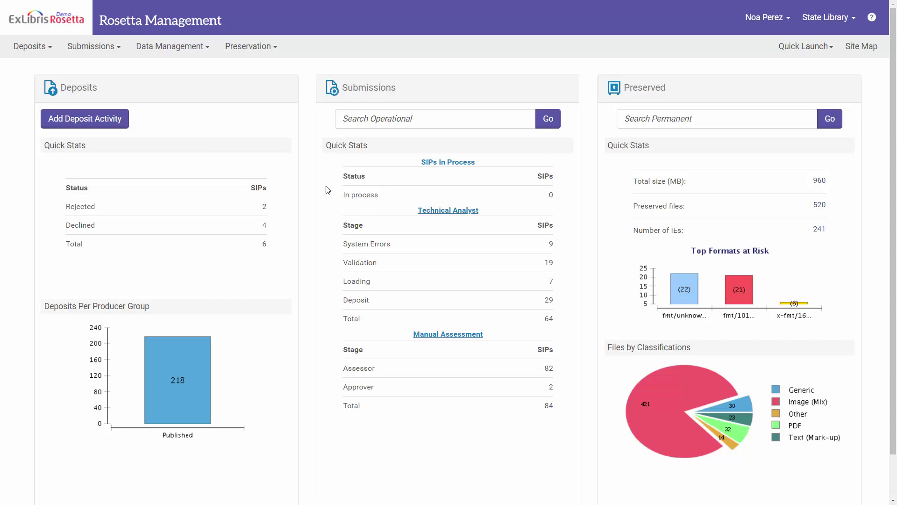
Step: Open the CSV Manual material flow's details from the Deposits > Material Flows list
click(30, 45)
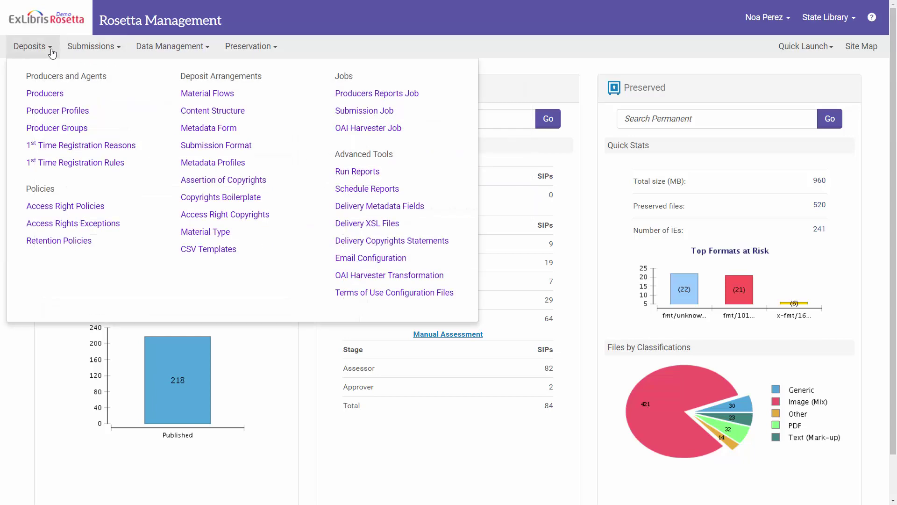
click(206, 94)
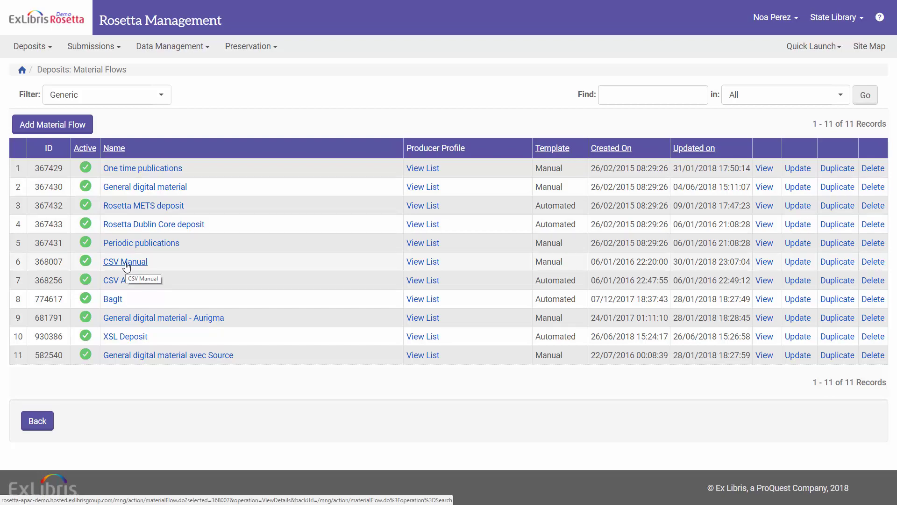
click(126, 262)
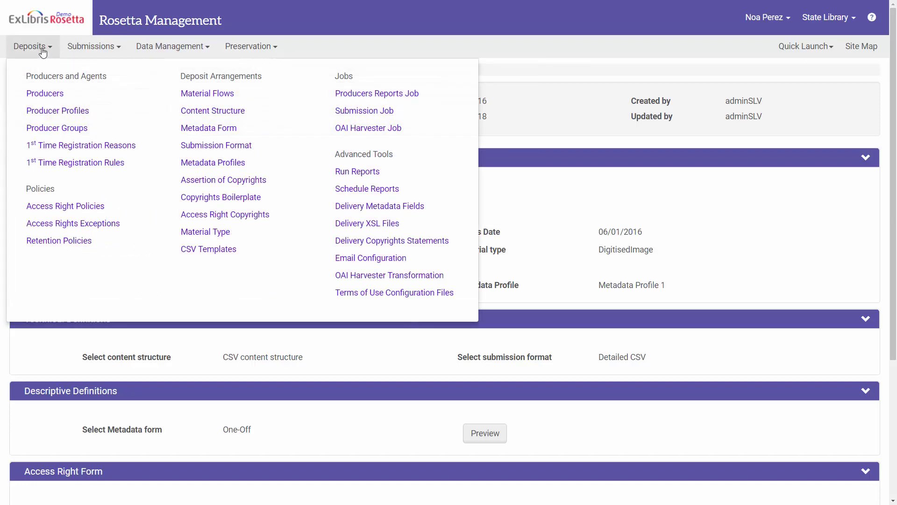
Step: View the Detailed CSV submission format, with its zip activity file and descriptive CSV file
mouse_move(32, 47)
click(198, 146)
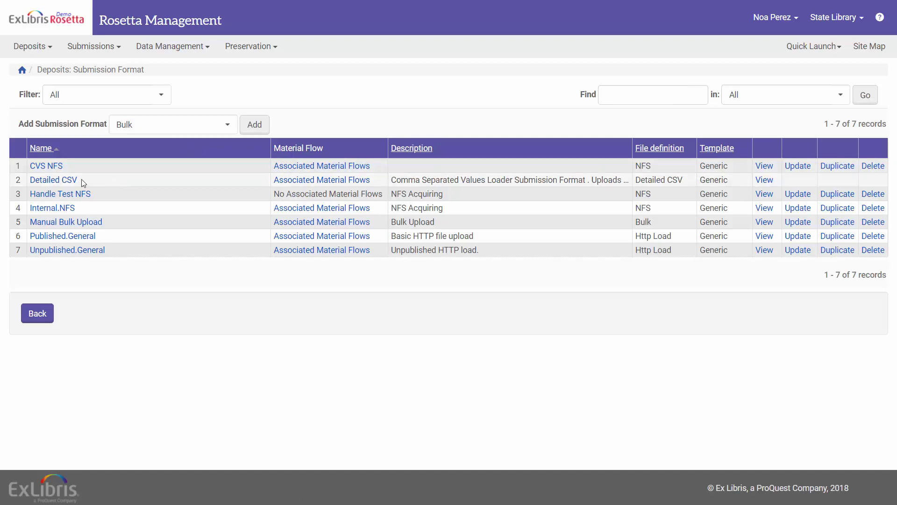
click(53, 179)
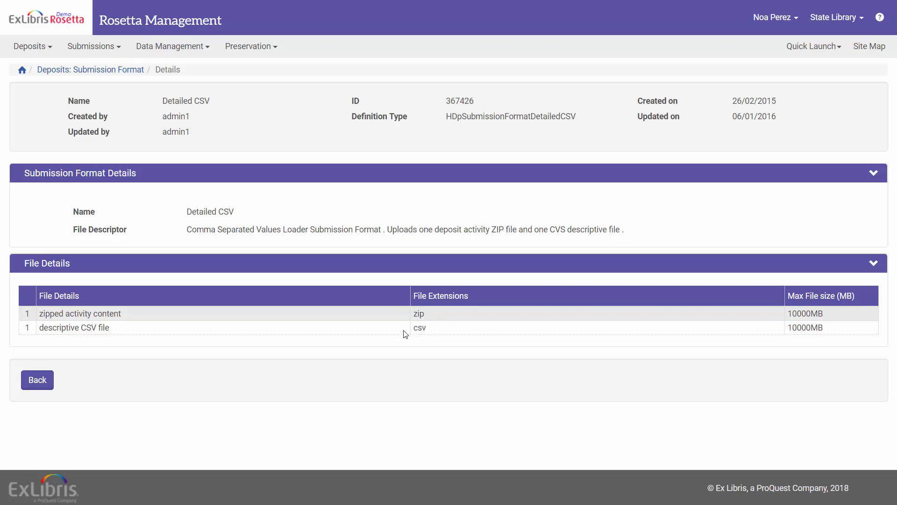
Step: Filter content structures by CSV Loader Converter and open the CSV content structure for update
click(31, 47)
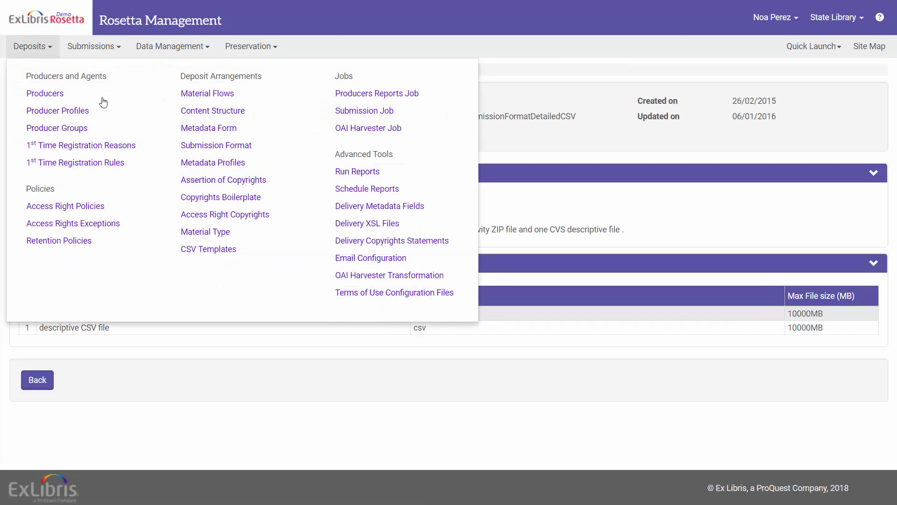
click(212, 110)
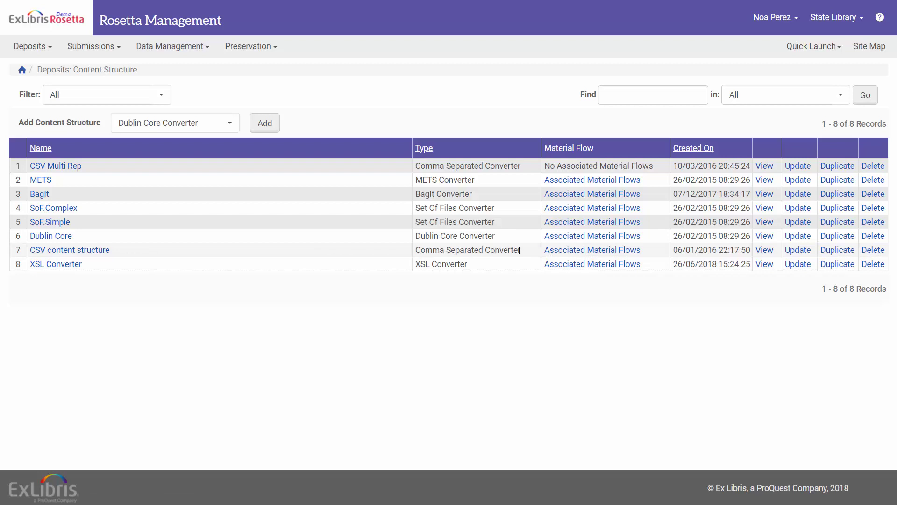
click(230, 125)
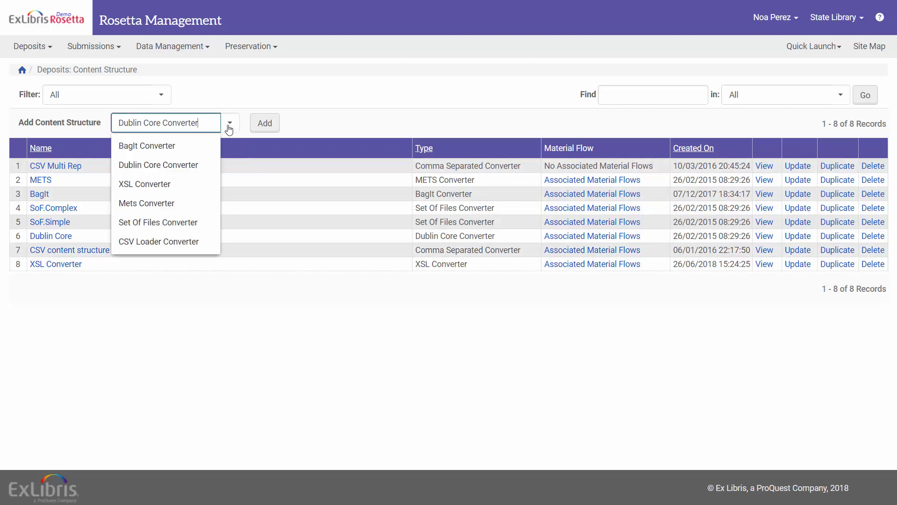
click(198, 242)
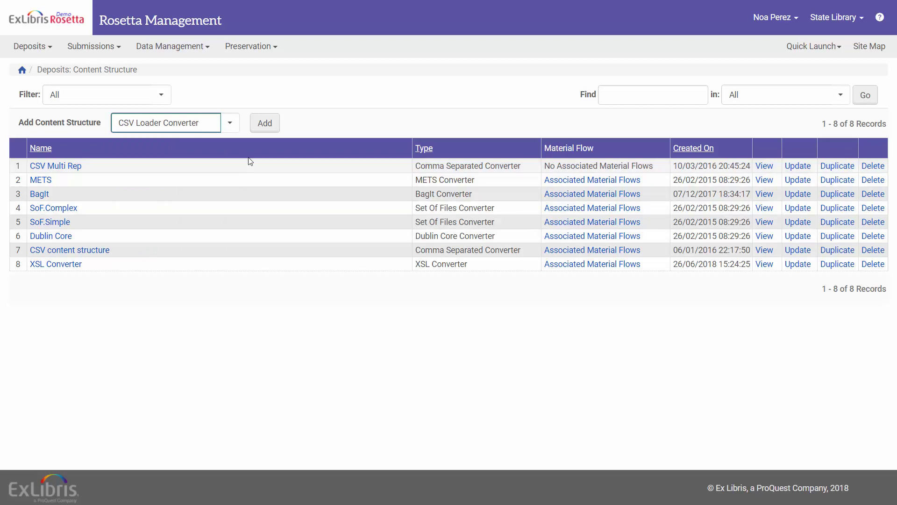
click(265, 124)
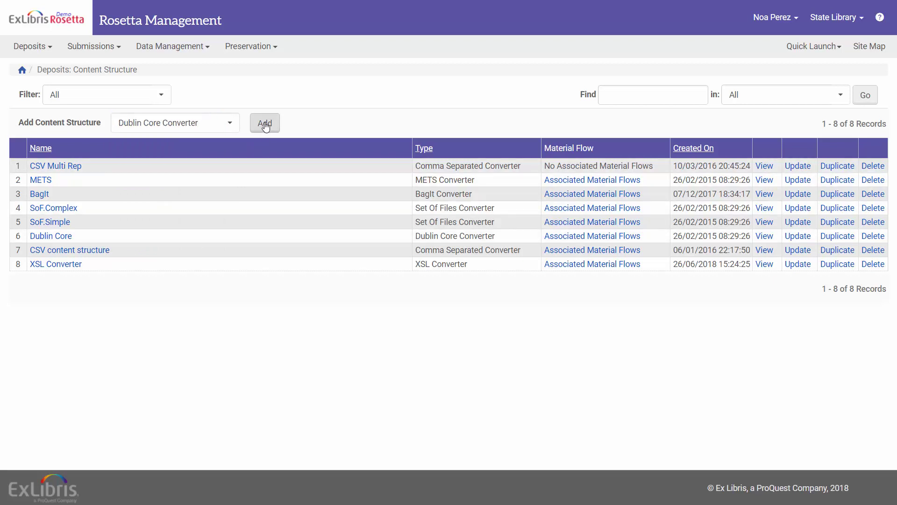
click(799, 251)
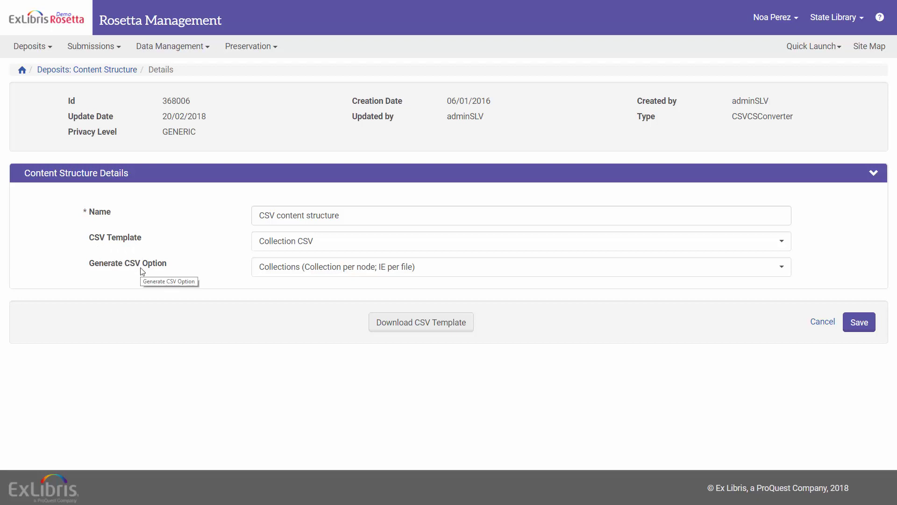
click(266, 271)
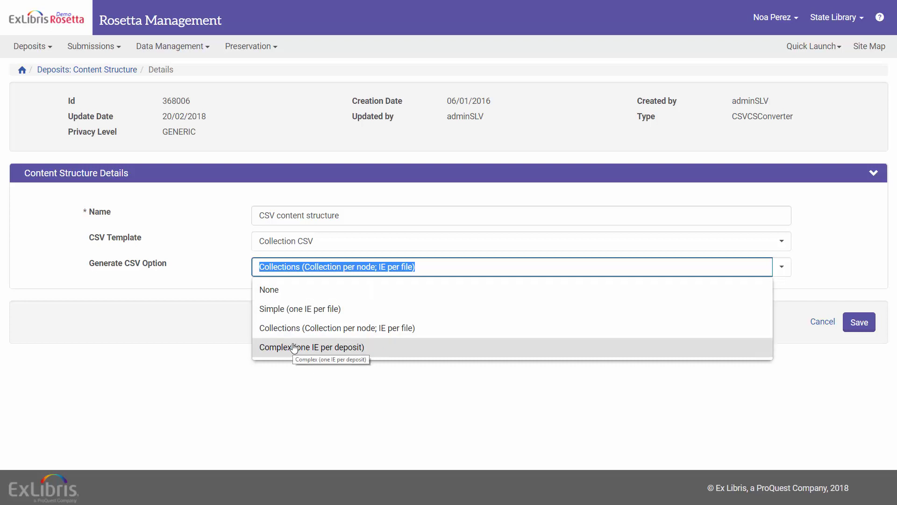
key(Escape)
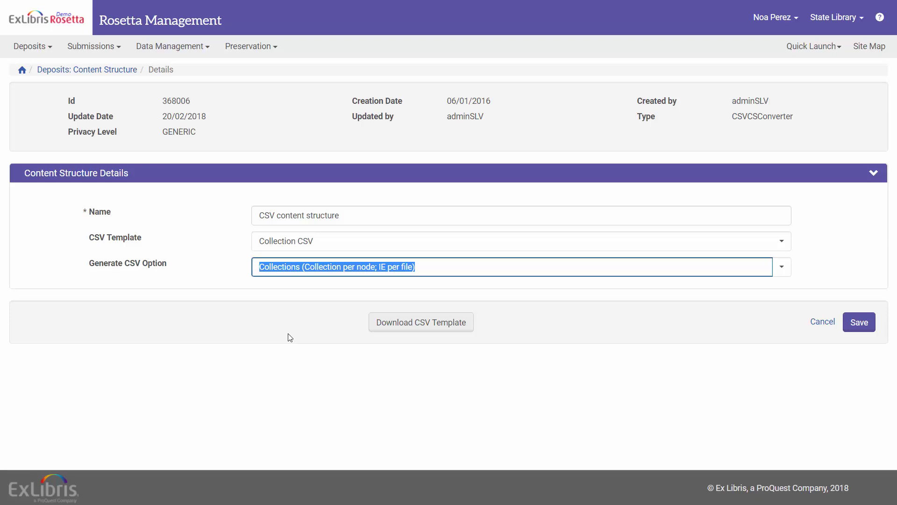
click(32, 48)
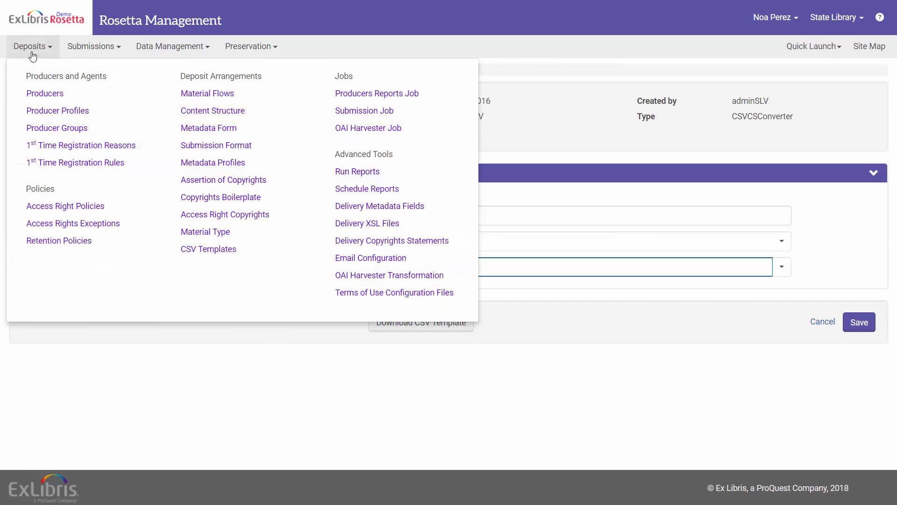
Step: Open the Collection CSV template from the CSV Templates list to review its metadata fields
click(193, 249)
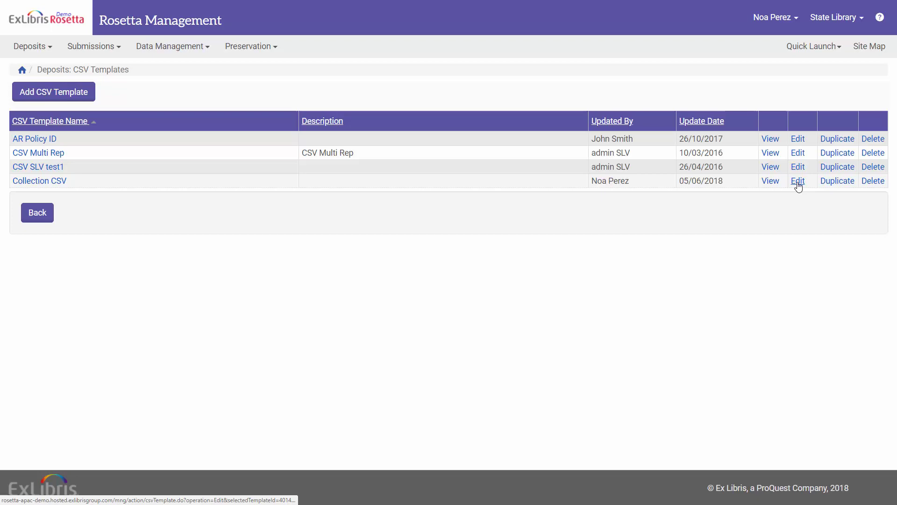
click(770, 181)
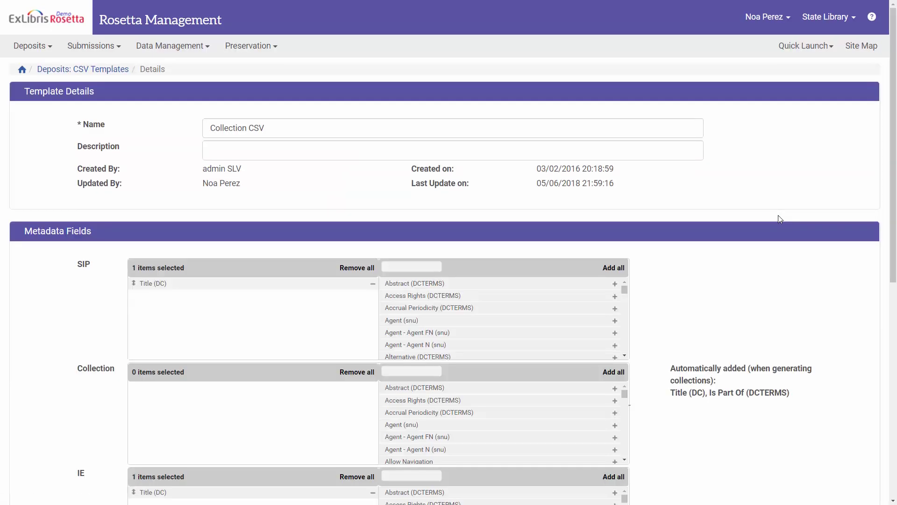
scroll(777, 218, down, 5)
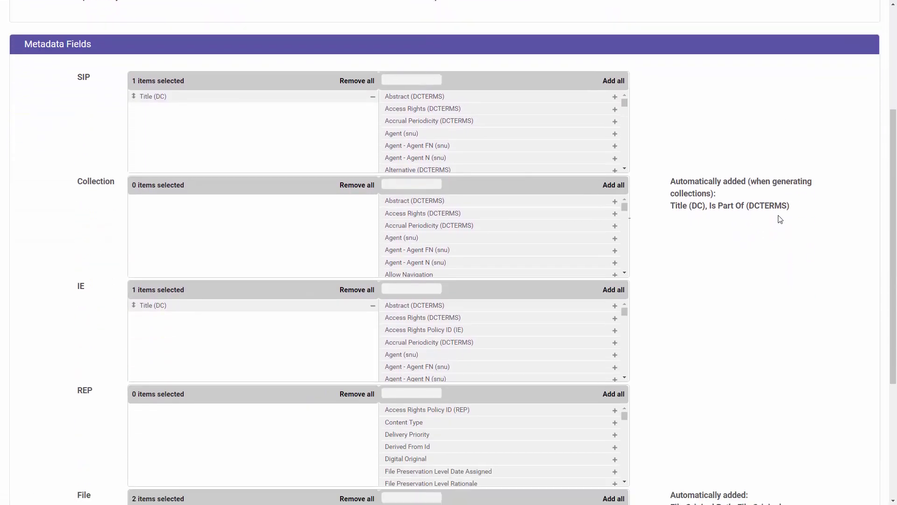
scroll(778, 218, down, 2)
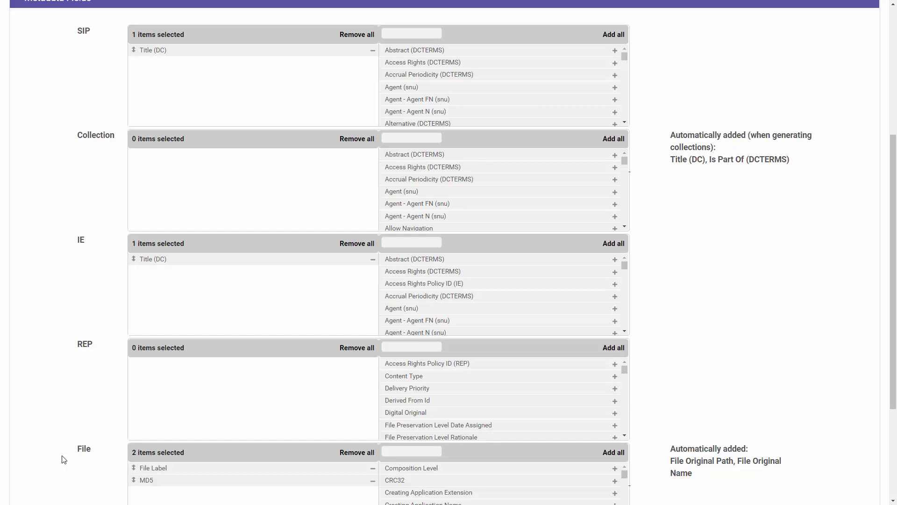
scroll(62, 459, up, 5)
scroll(62, 459, up, 3)
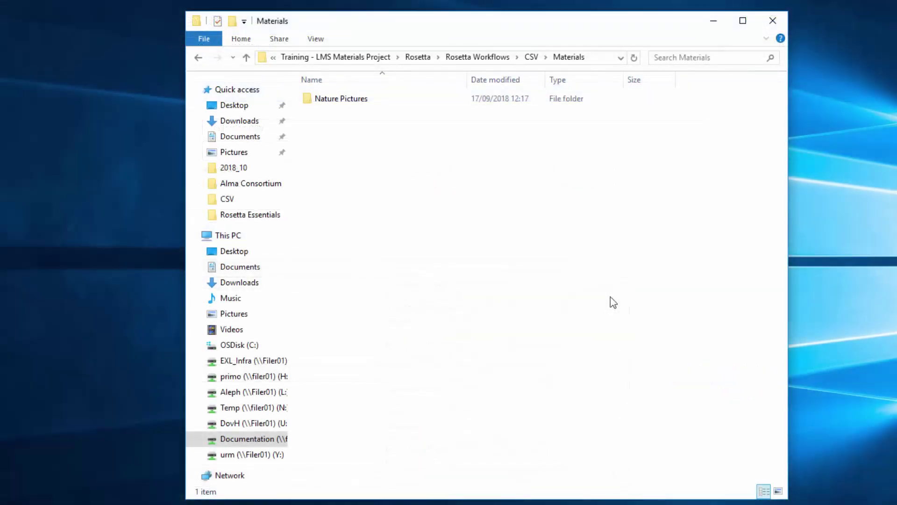
Step: Browse Nature Pictures' Folder 1, Folder 2 and Sub-Folder 1 to check their images
click(346, 102)
double_click(347, 102)
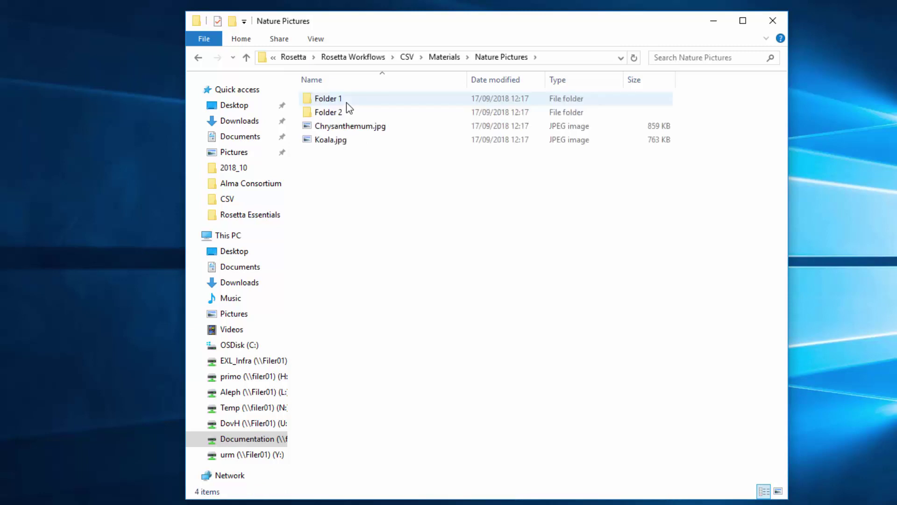
double_click(346, 102)
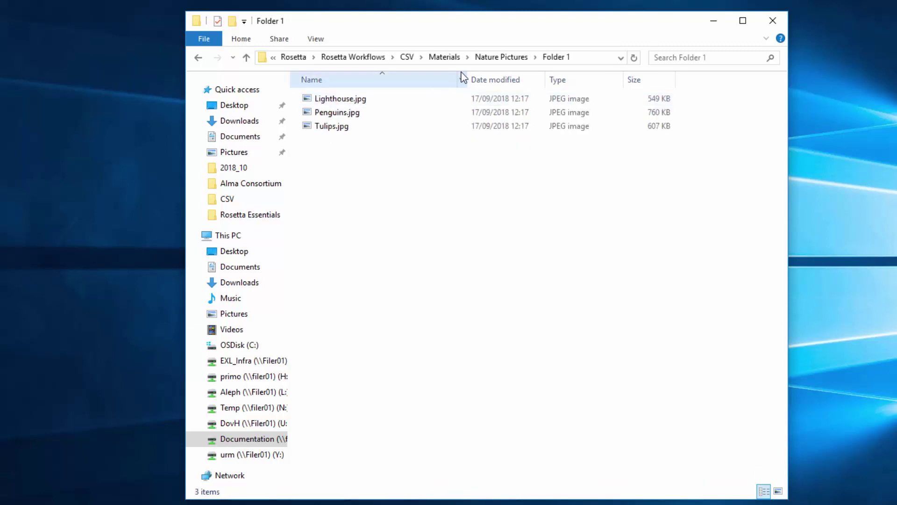
click(490, 60)
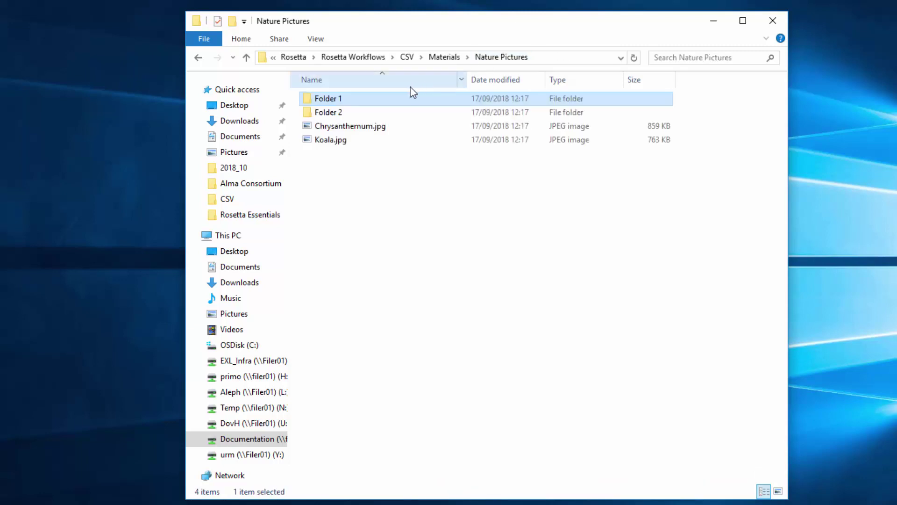
double_click(377, 112)
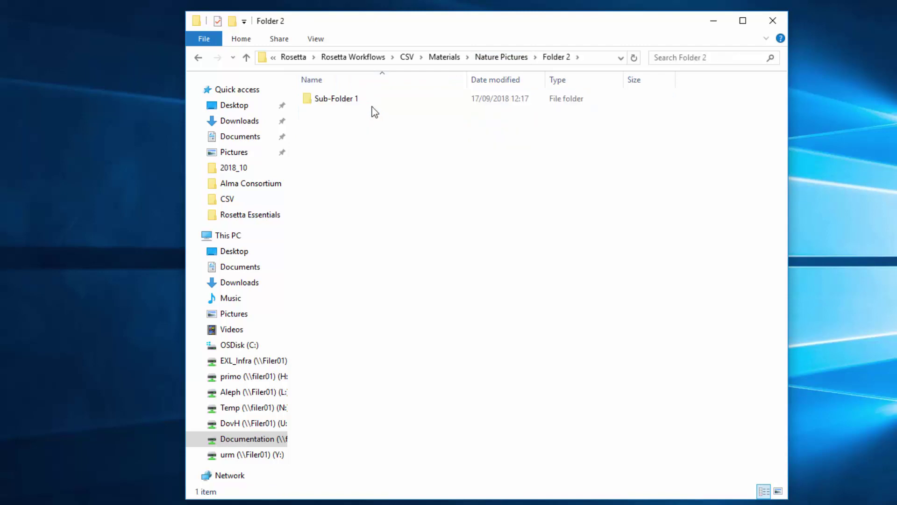
double_click(335, 98)
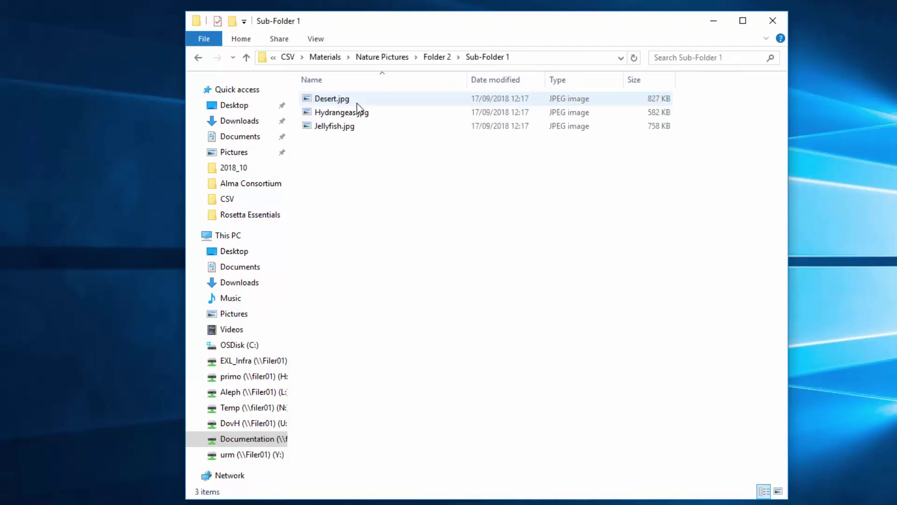
Step: Back in Materials, add the Nature Pictures folder to Nature Pictures.zip with 7-Zip
click(382, 57)
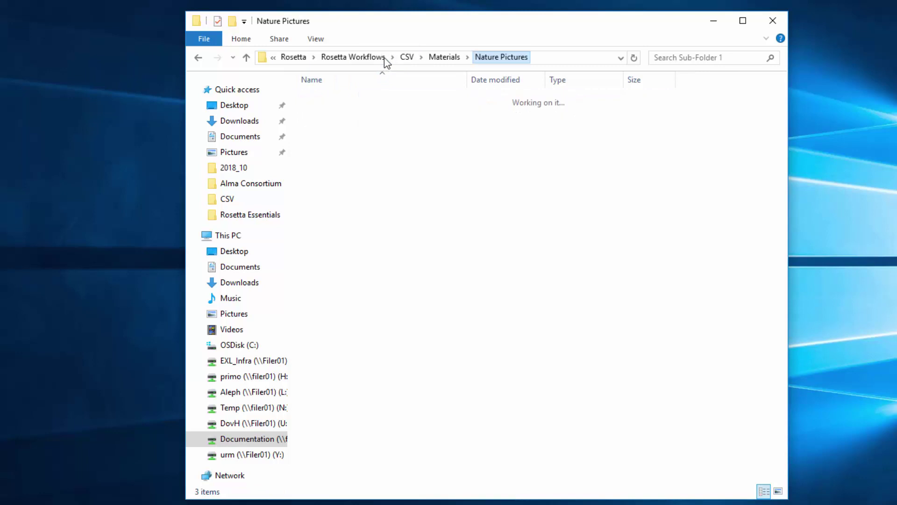
click(443, 57)
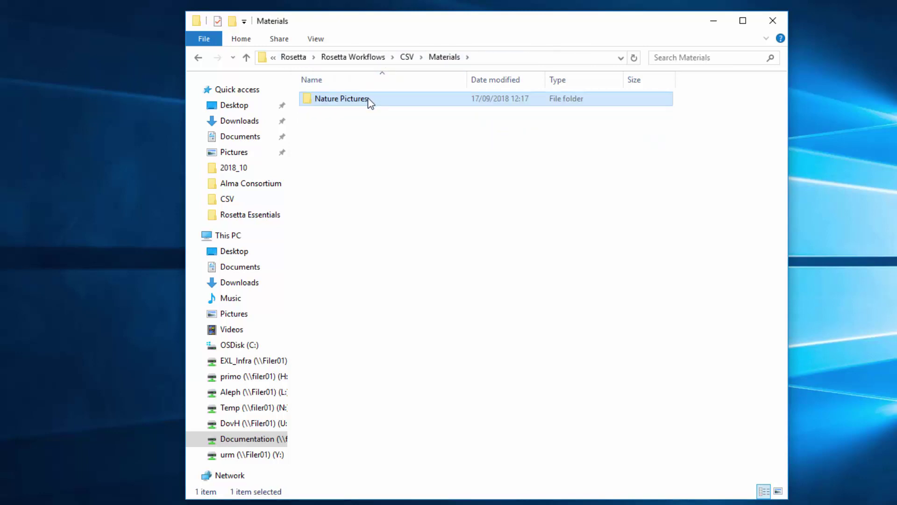
right_click(368, 97)
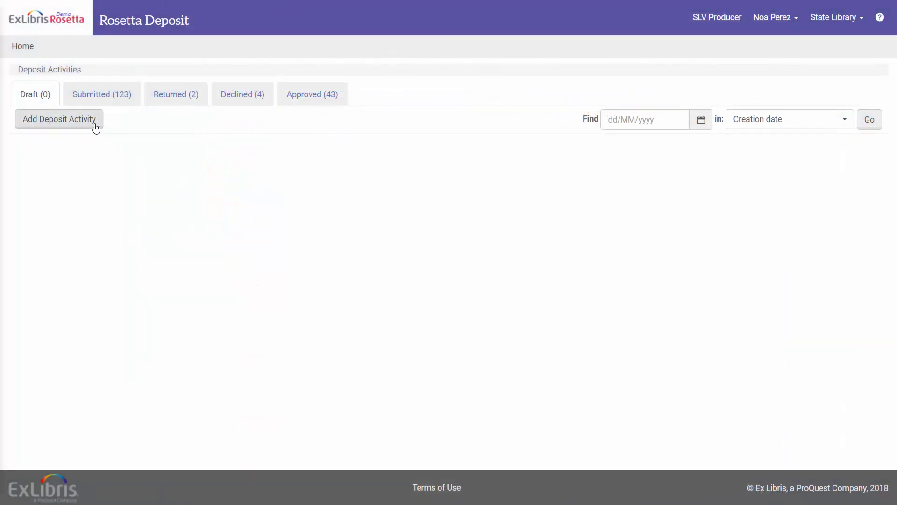
Step: Start a new deposit activity using the CSV Manual material flow
click(95, 123)
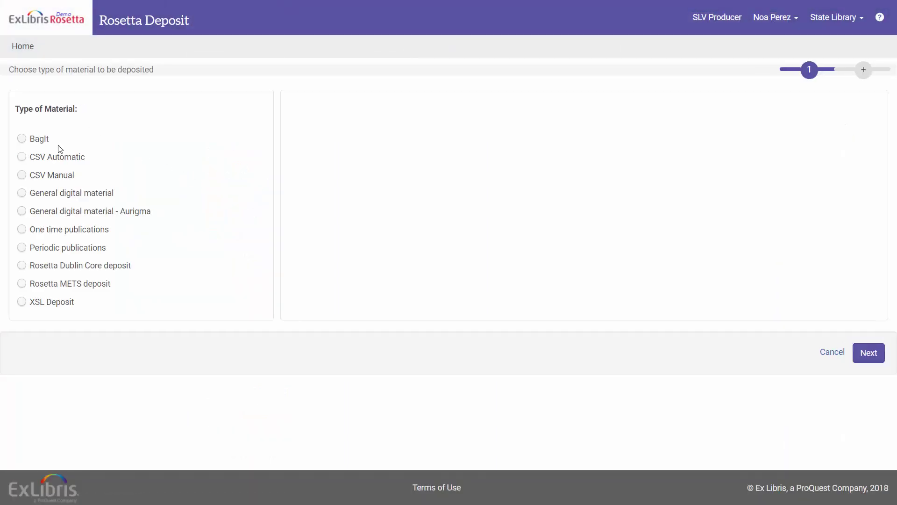
click(22, 176)
click(869, 353)
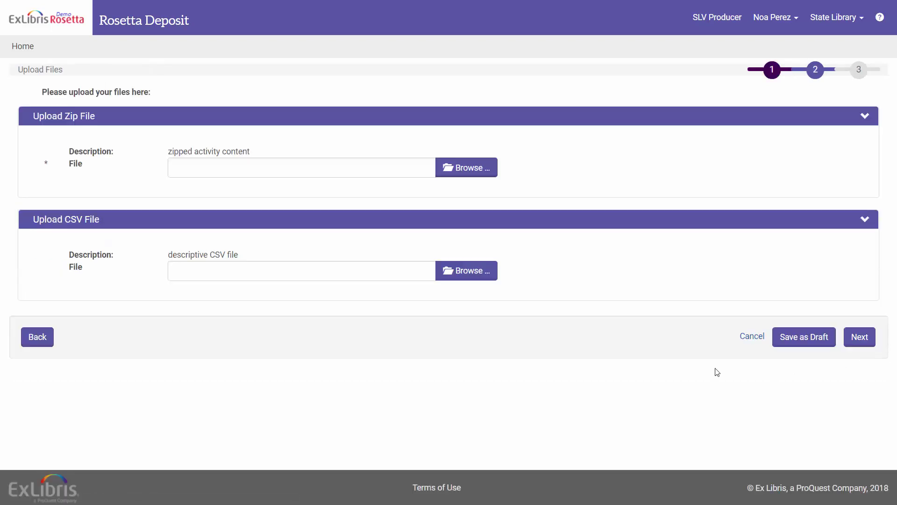
Step: Attach Nature Pictures.zip as the deposit's zipped content file
click(466, 167)
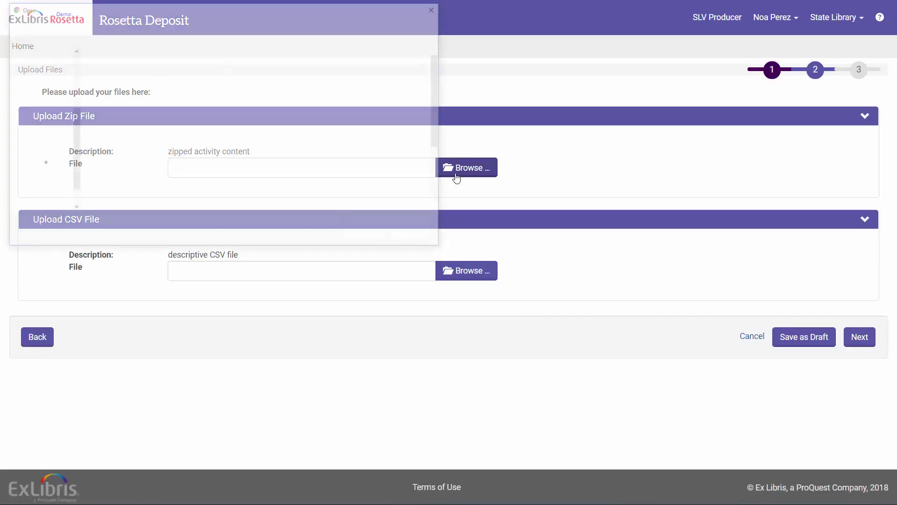
click(172, 74)
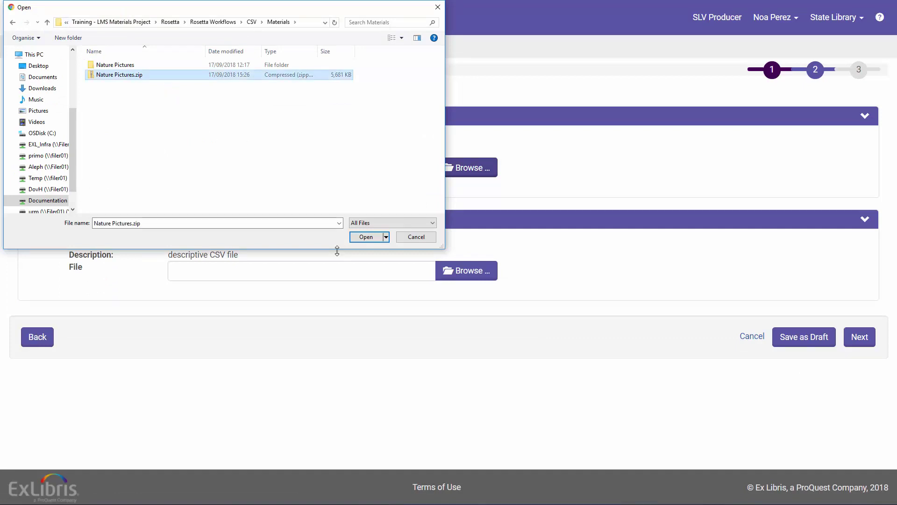
click(365, 237)
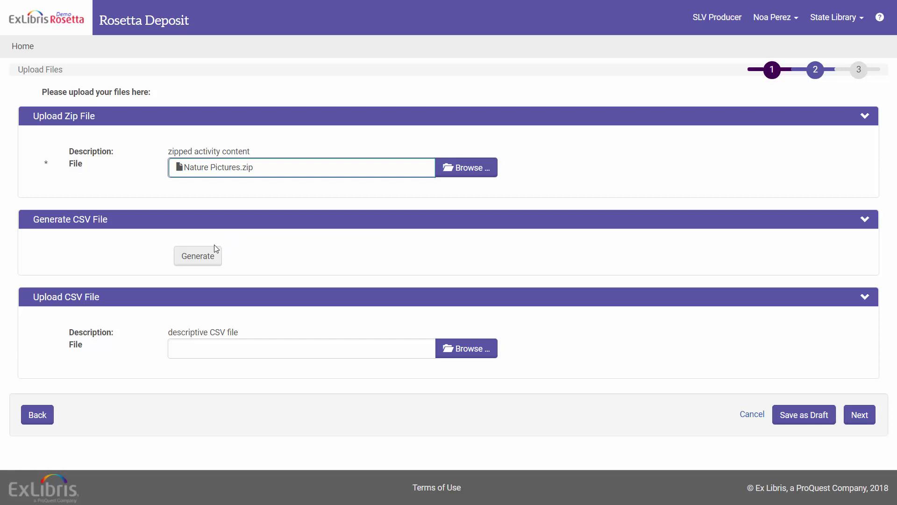
Step: Generate SLV Producer_3465.csv from the zip and open it in Excel
click(209, 256)
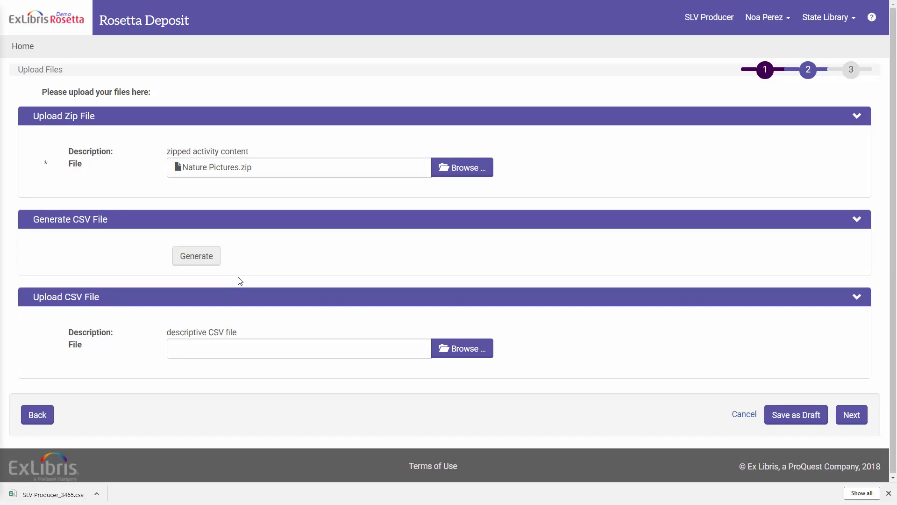
click(52, 494)
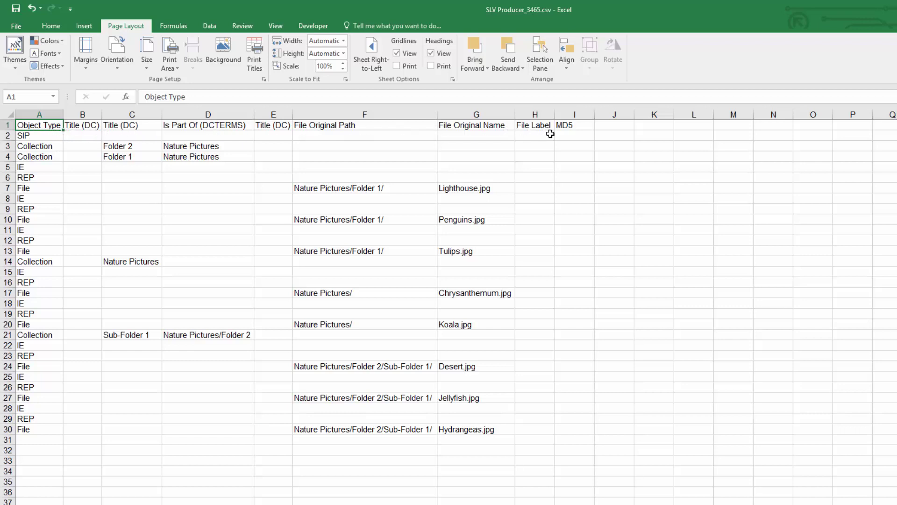
Step: Enter Nature Pictures as the SIP title in cell B2
click(84, 138)
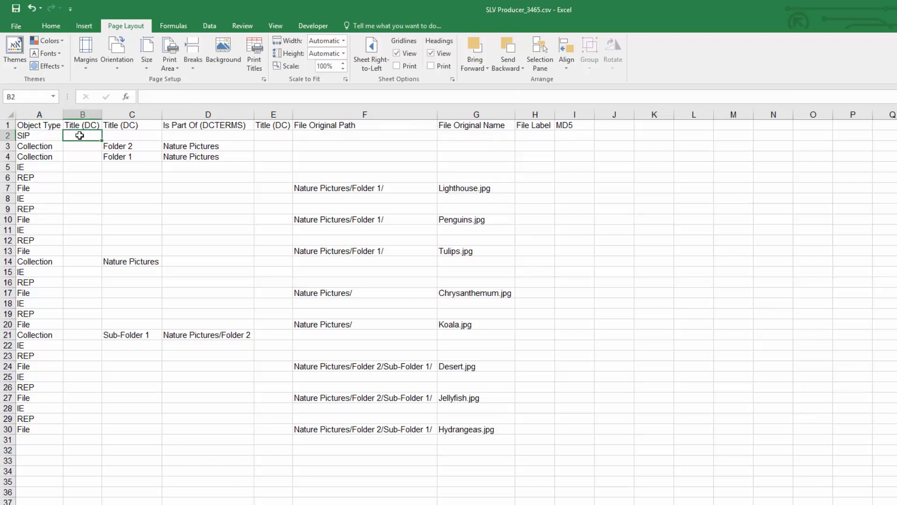
text(Nature Pictures)
double_click(102, 115)
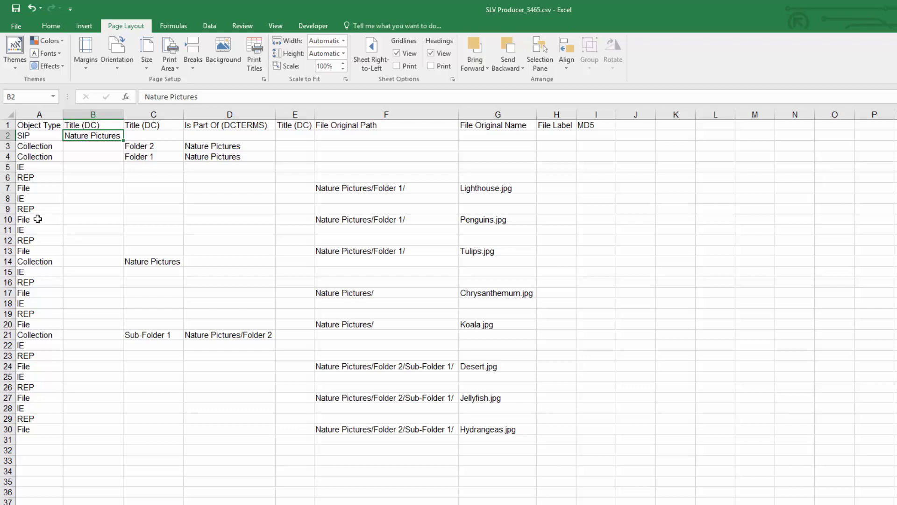
Step: Fill the IE rows' Title (DC) cells with IE1, IE2, IE3, IE4, IE4 and IE5
click(79, 166)
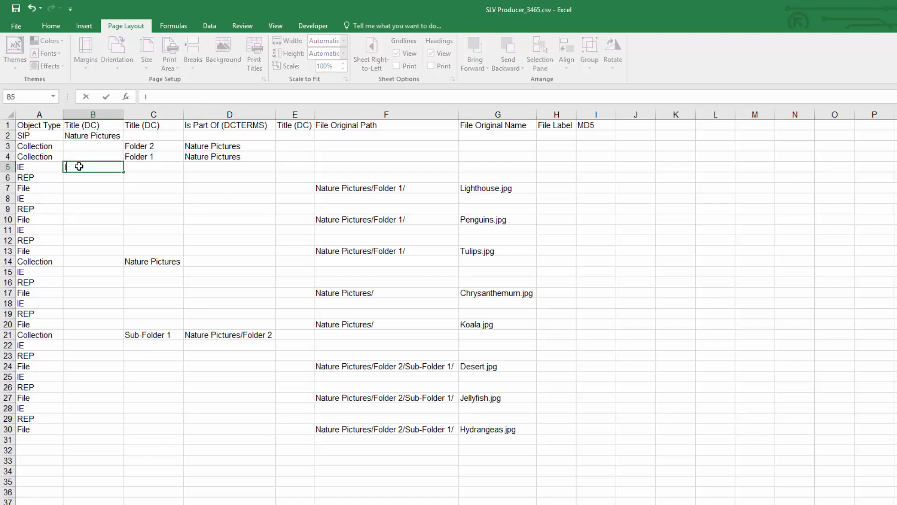
text(IE1)
click(82, 198)
text(IE2)
key(Return)
key(Down)
key(Down)
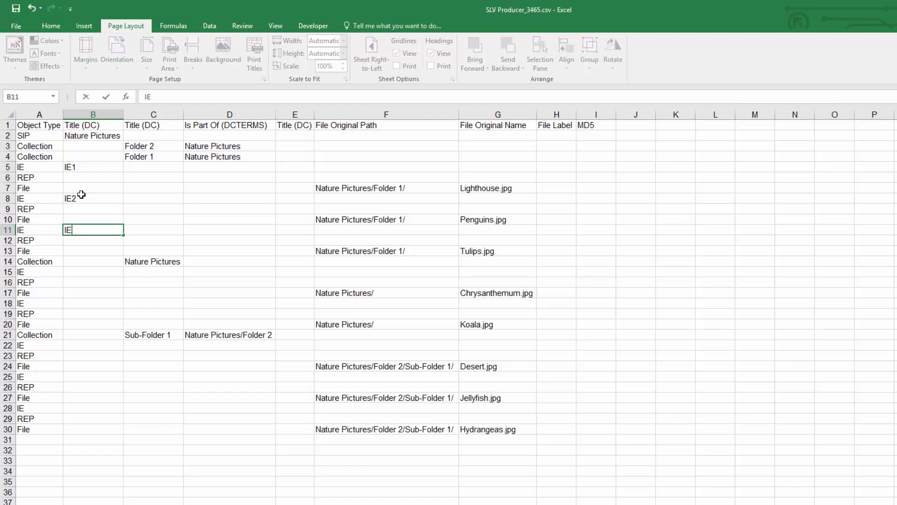
text(IE3)
key(Return)
key(Down)
key(Down)
key(Down)
text(IE4)
key(Return)
key(Down)
key(Down)
text(IE4)
key(Return)
key(Down)
key(Down)
key(Down)
text(I)
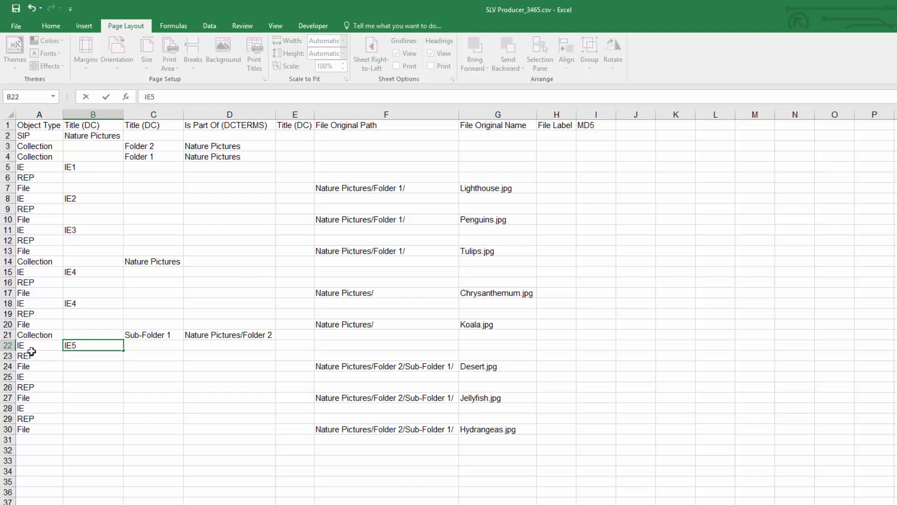
Step: Delete the redundant IE and REP rows following Desert.jpg
click(10, 378)
drag(10, 377, 10, 388)
right_click(11, 381)
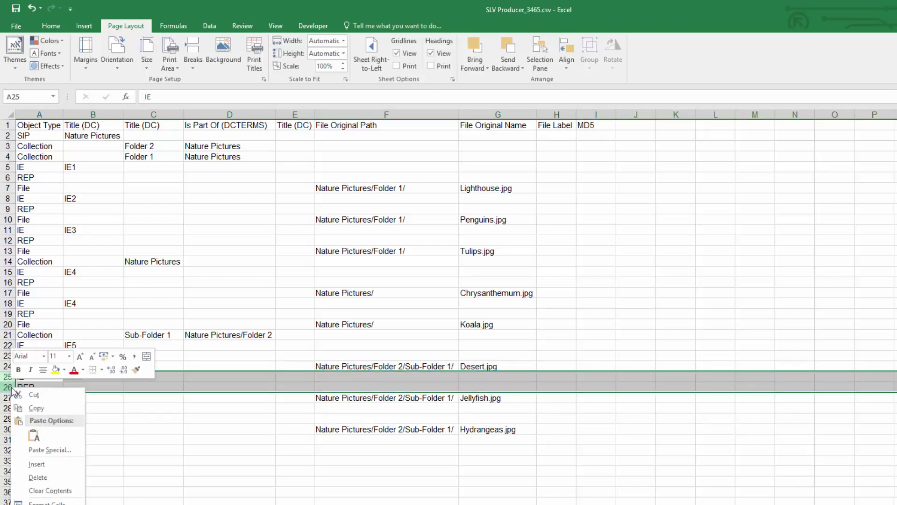
click(40, 483)
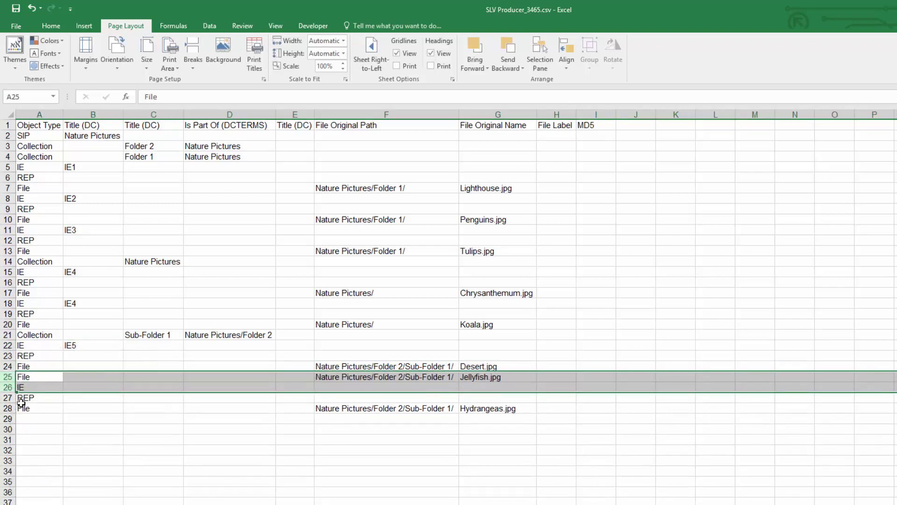
Step: Delete the IE and REP rows before Hydrangeas.jpg and save the CSV
click(8, 388)
drag(7, 387, 8, 397)
right_click(8, 394)
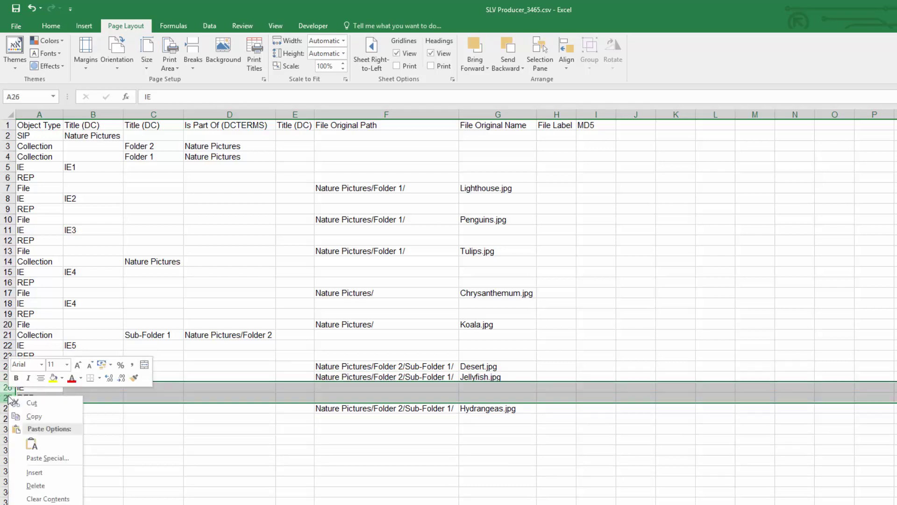
click(41, 484)
click(43, 367)
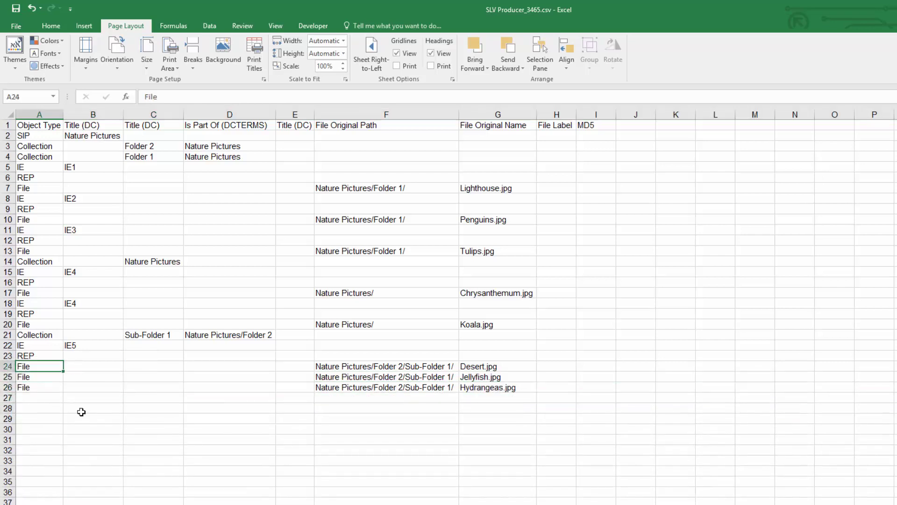
click(15, 8)
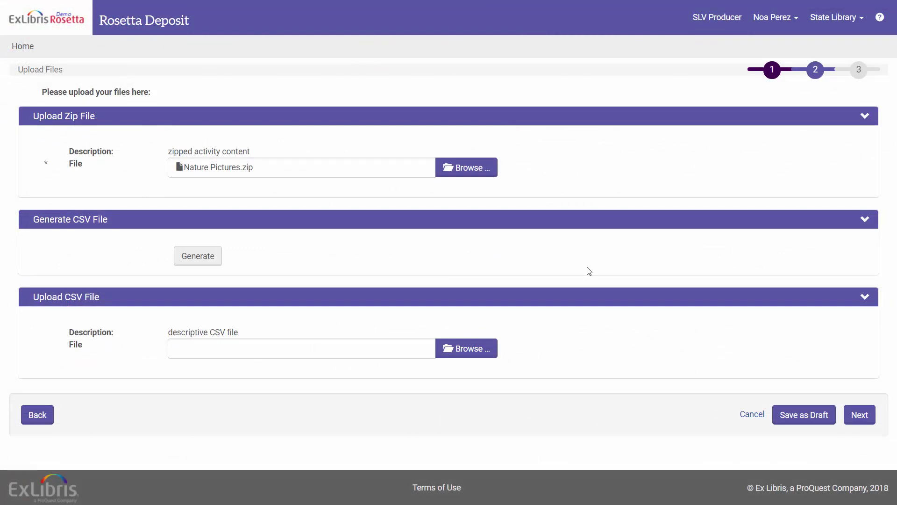
Step: Attach SLV Producer_3465.csv as the CSV file and submit deposit 3465
click(475, 344)
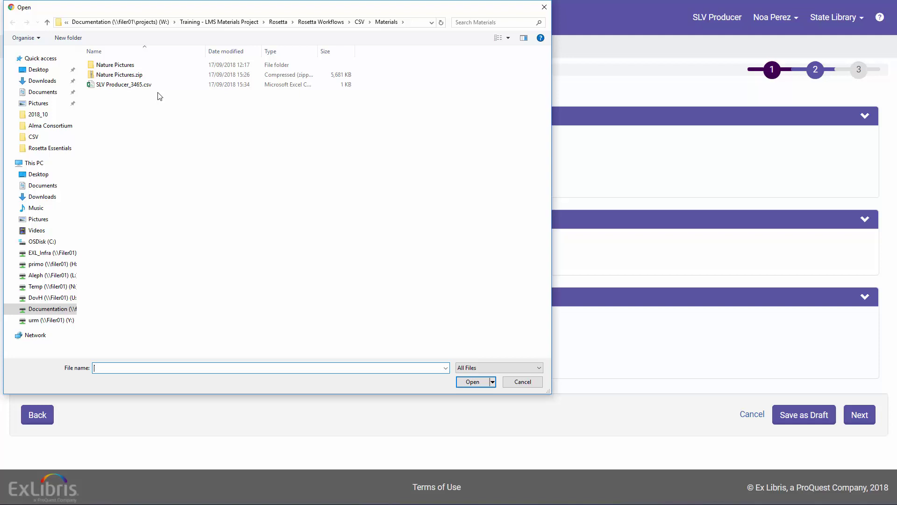
double_click(124, 85)
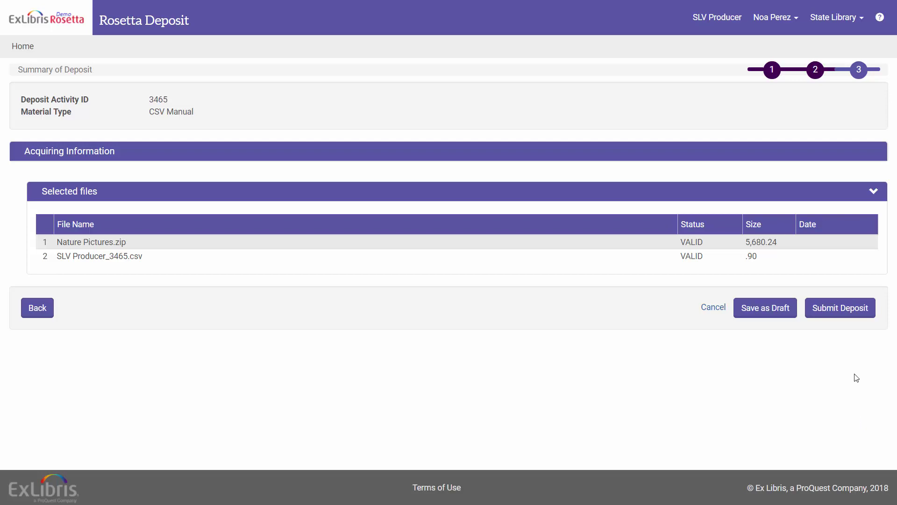
click(851, 313)
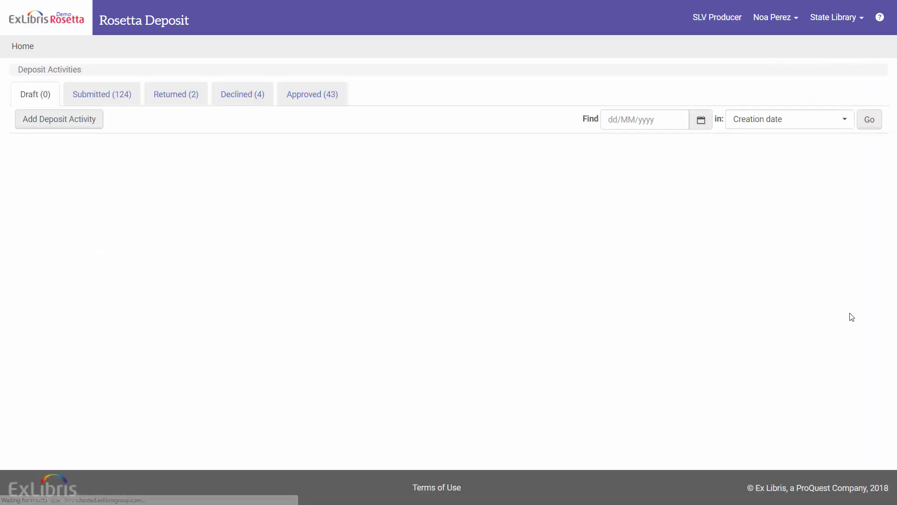
Step: Copy SIP ID 641 of deposit 3465 (Nature Pictures) from the Submitted list, then exit full screen
click(118, 96)
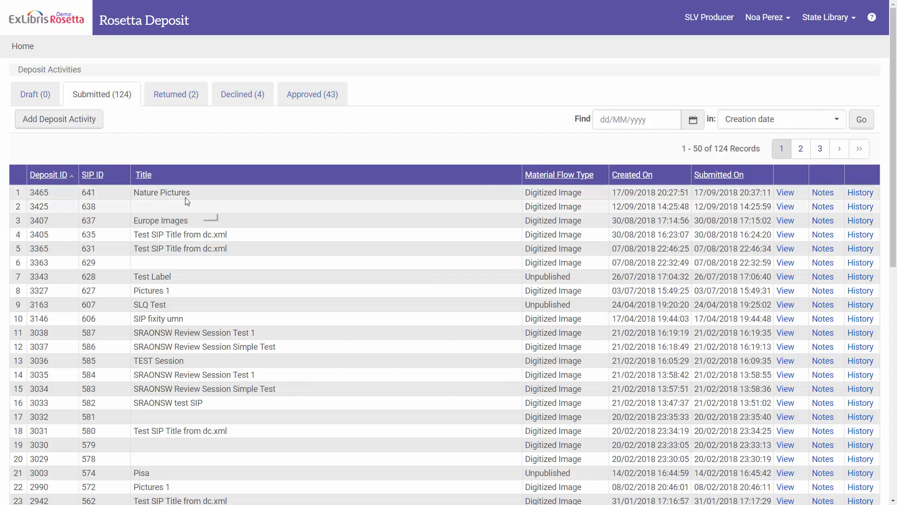
double_click(89, 193)
right_click(88, 193)
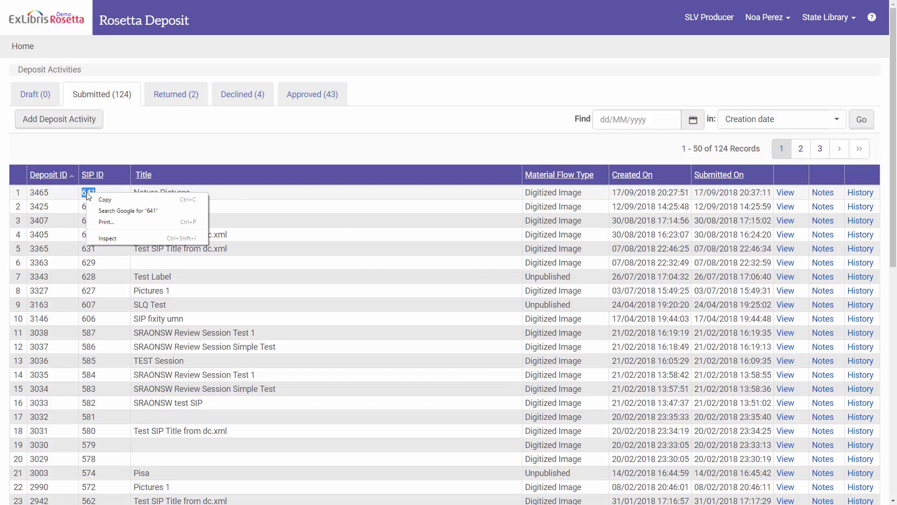
click(105, 199)
key(F11)
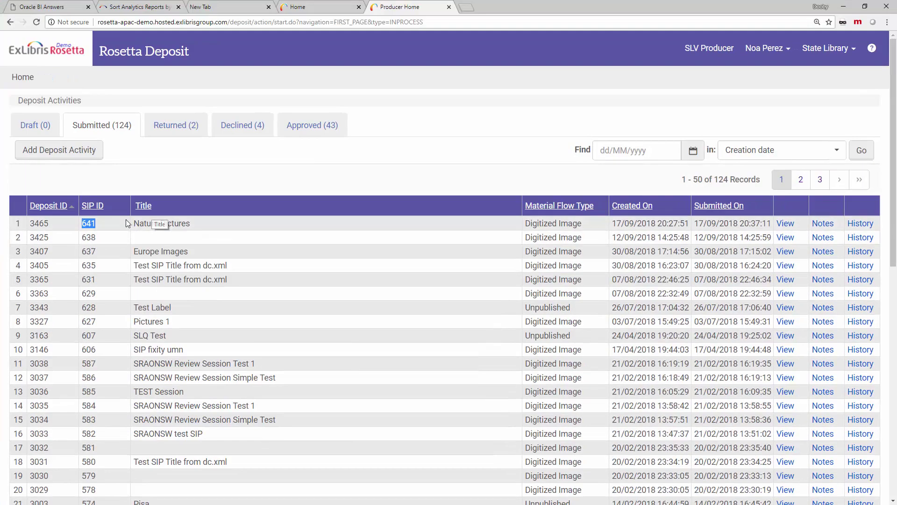
Step: Search Management submissions for pasted SIP 641, then open it in the workbench to work on
click(291, 9)
key(F11)
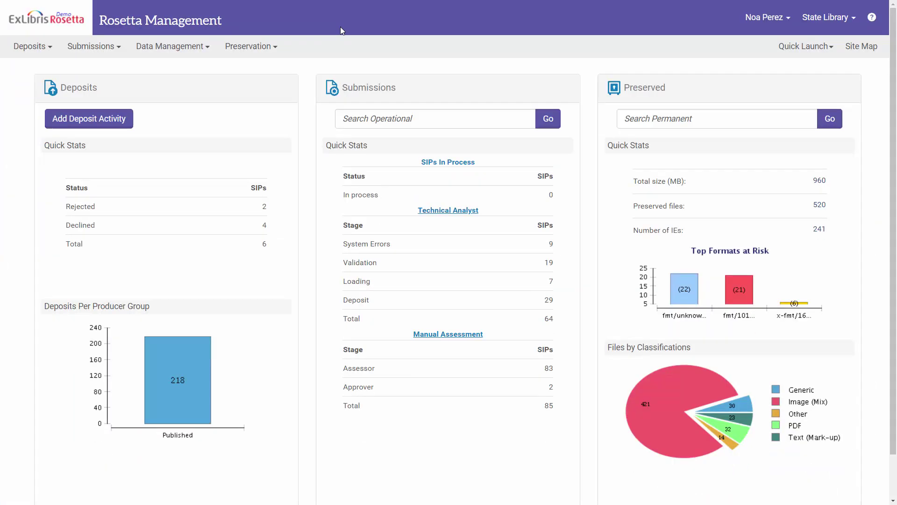
right_click(357, 120)
click(377, 167)
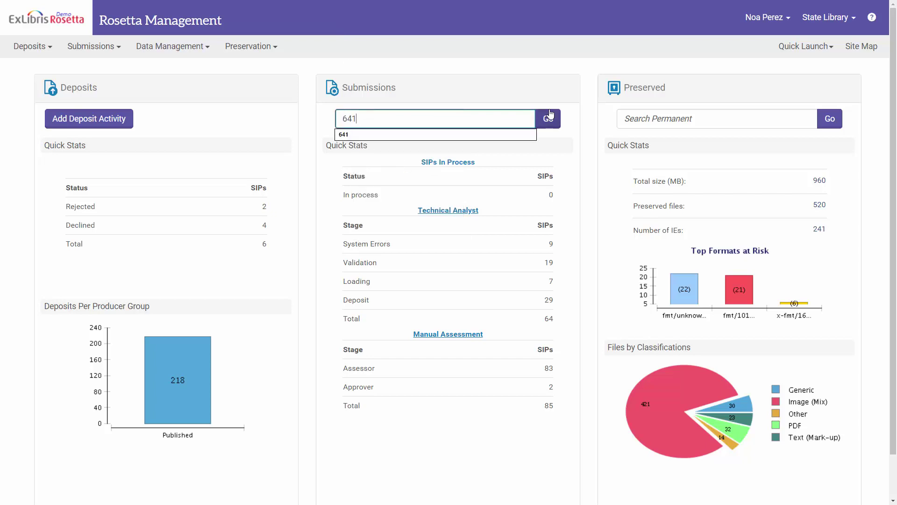
click(548, 118)
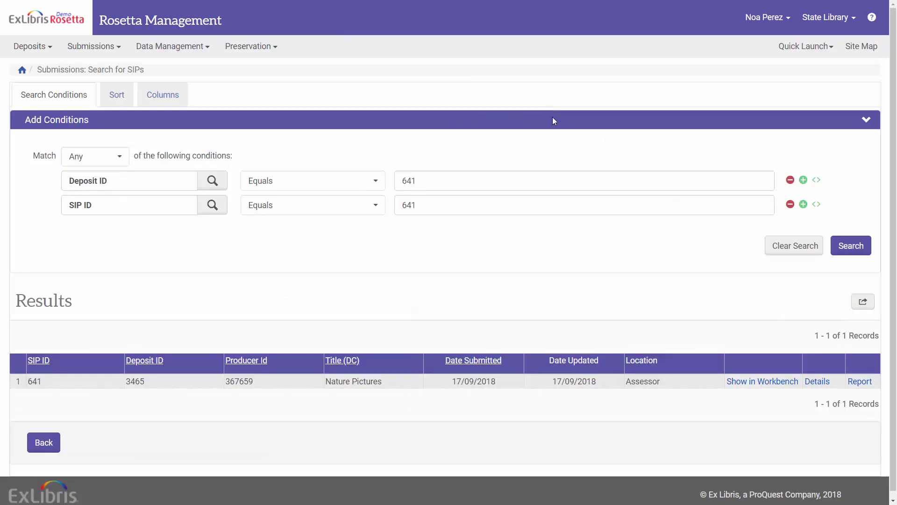
click(735, 380)
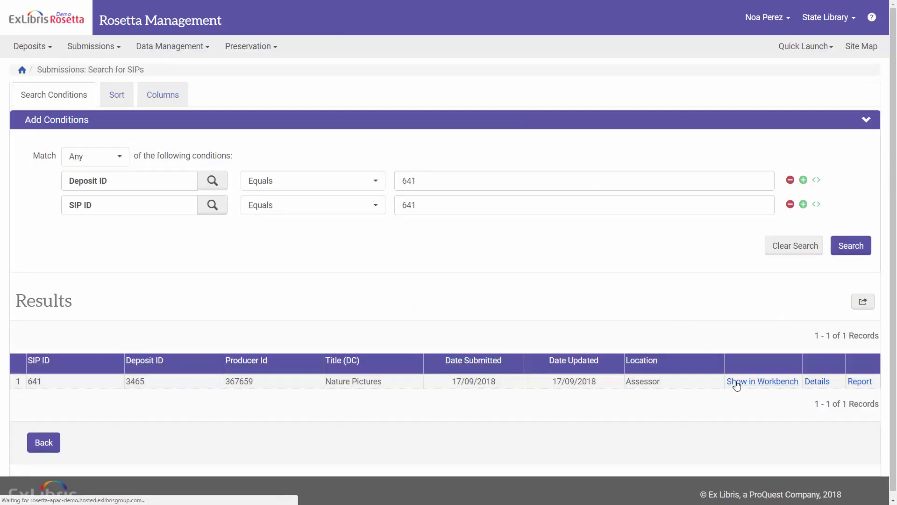
click(832, 166)
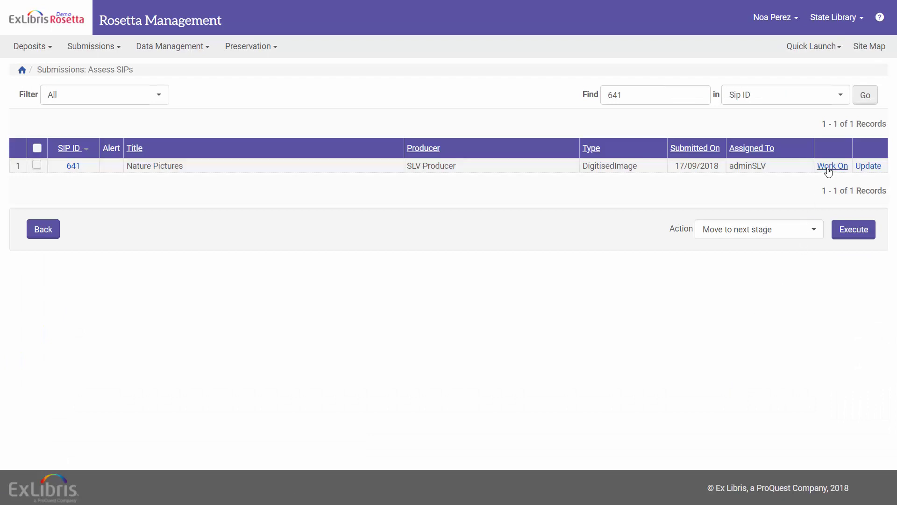